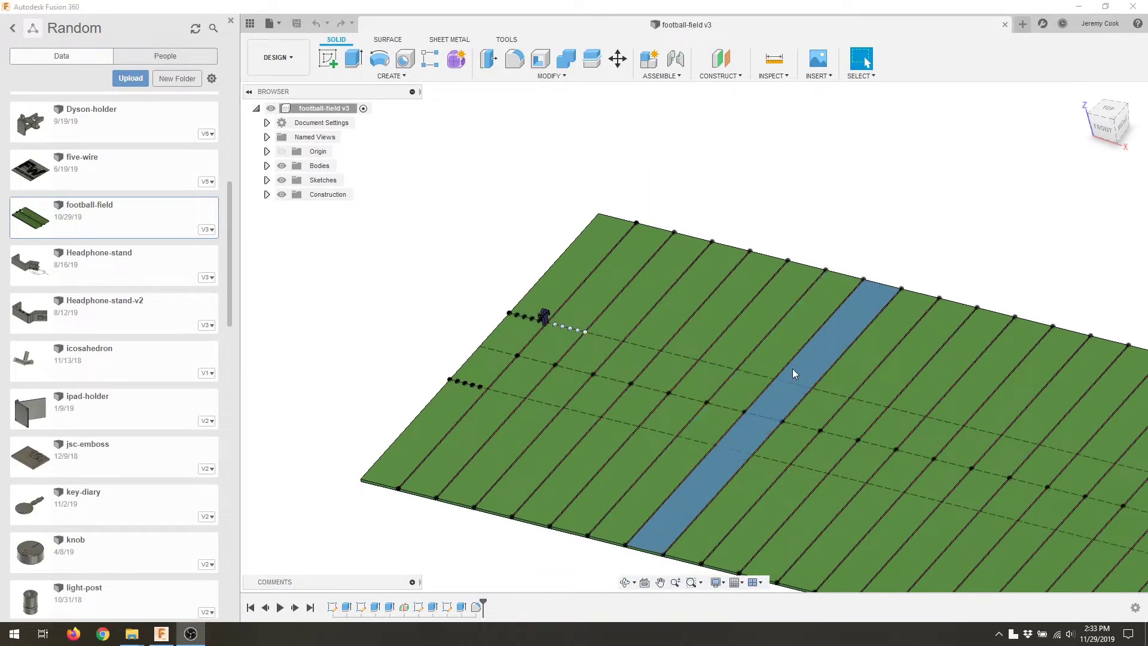
pyautogui.scroll(3, 795, 370)
pyautogui.scroll(-1, 798, 363)
pyautogui.scroll(-2, 798, 363)
# Orbit the field to a nearly edge-on view, then to another low oblique angle.
pyautogui.moveTo(798, 363)
pyautogui.keyDown('shift'); pyautogui.mouseDown(button='middle')
pyautogui.moveTo(798, 339)
pyautogui.moveTo(687, 314)
pyautogui.mouseUp(button='middle'); pyautogui.keyUp('shift')
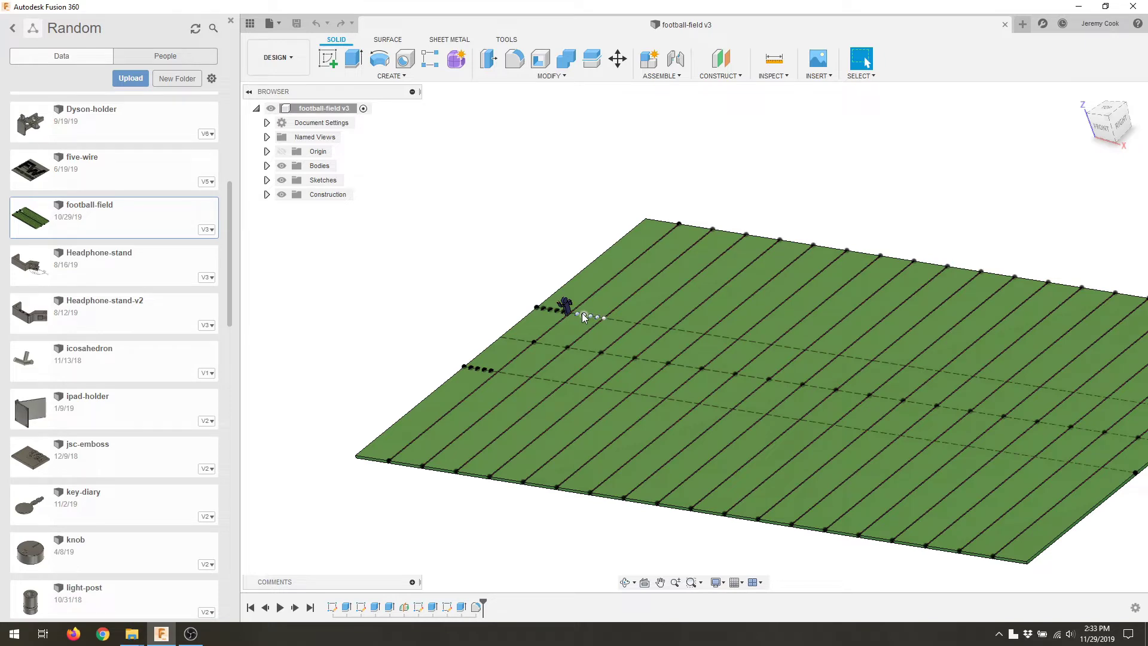
pyautogui.moveTo(611, 376)
pyautogui.keyDown('shift'); pyautogui.mouseDown(button='middle')
pyautogui.moveTo(644, 363)
pyautogui.moveTo(589, 377)
pyautogui.mouseUp(button='middle'); pyautogui.keyUp('shift')
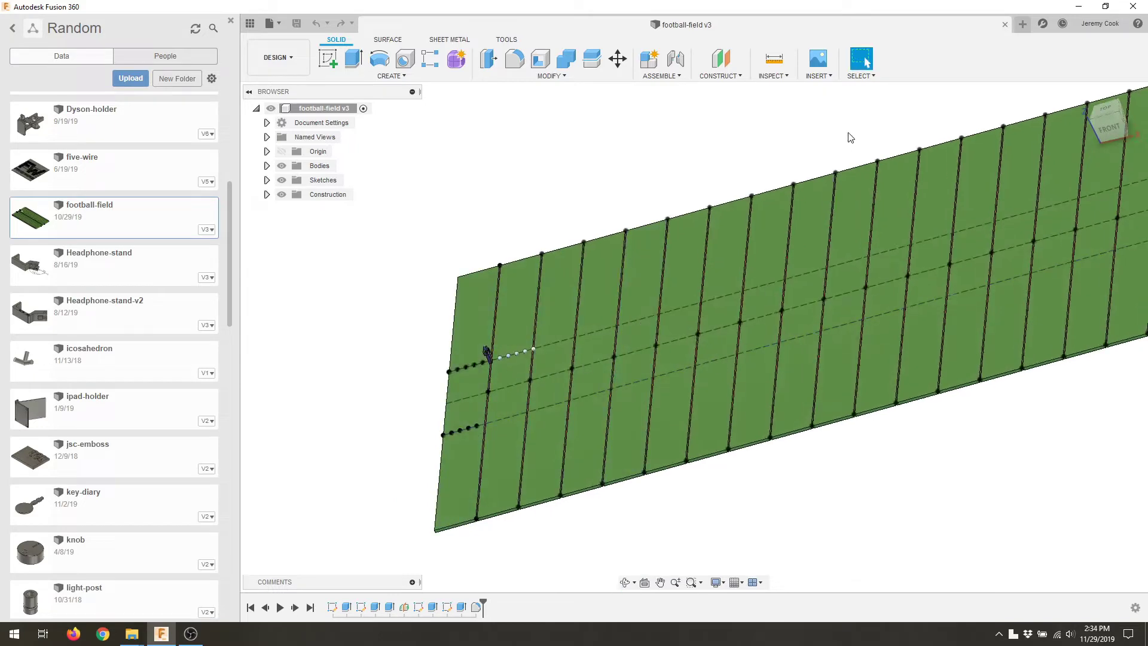
# Set a flat front view on the player, then tilt it into perspective.
pyautogui.click(1108, 128)
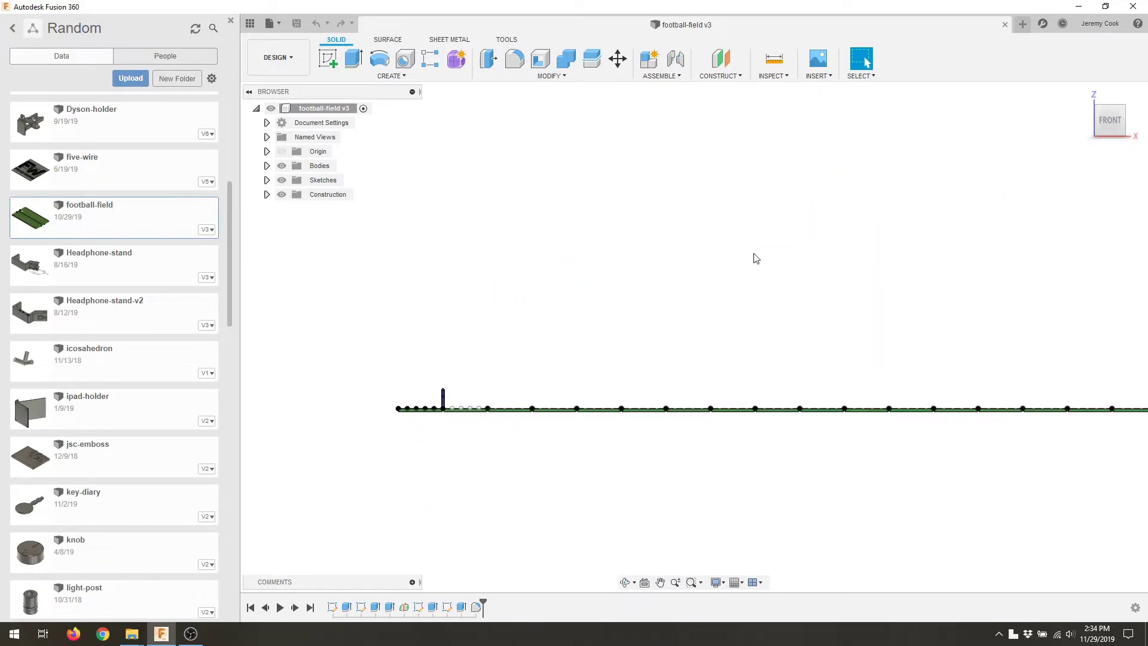
pyautogui.scroll(2, 623, 376)
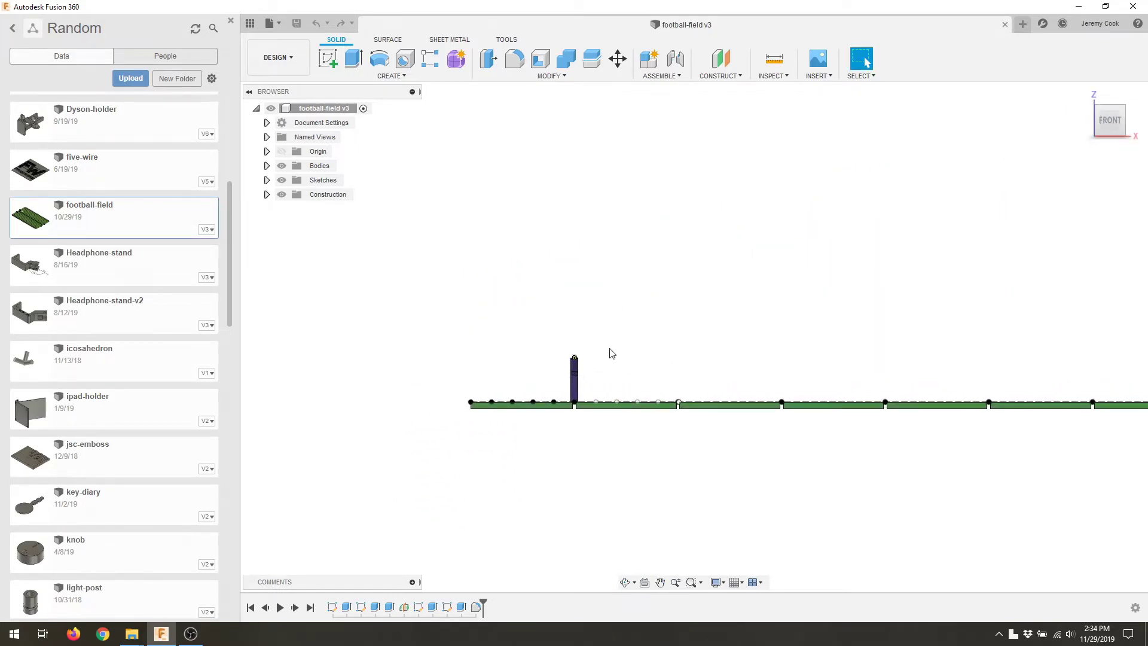
pyautogui.scroll(2, 607, 354)
pyautogui.scroll(2, 582, 353)
pyautogui.moveTo(582, 379)
pyautogui.mouseDown(button='middle')
pyautogui.moveTo(665, 348)
pyautogui.moveTo(631, 323)
pyautogui.moveTo(668, 323)
pyautogui.mouseUp(button='middle')
pyautogui.scroll(2, 631, 323)
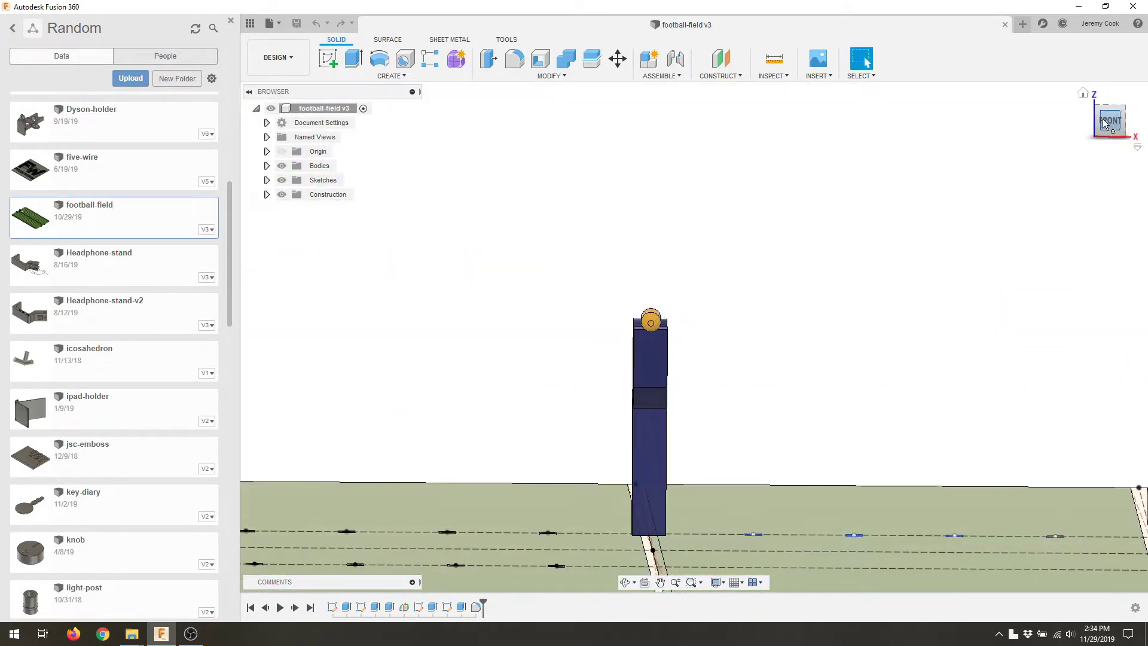
pyautogui.click(1105, 124)
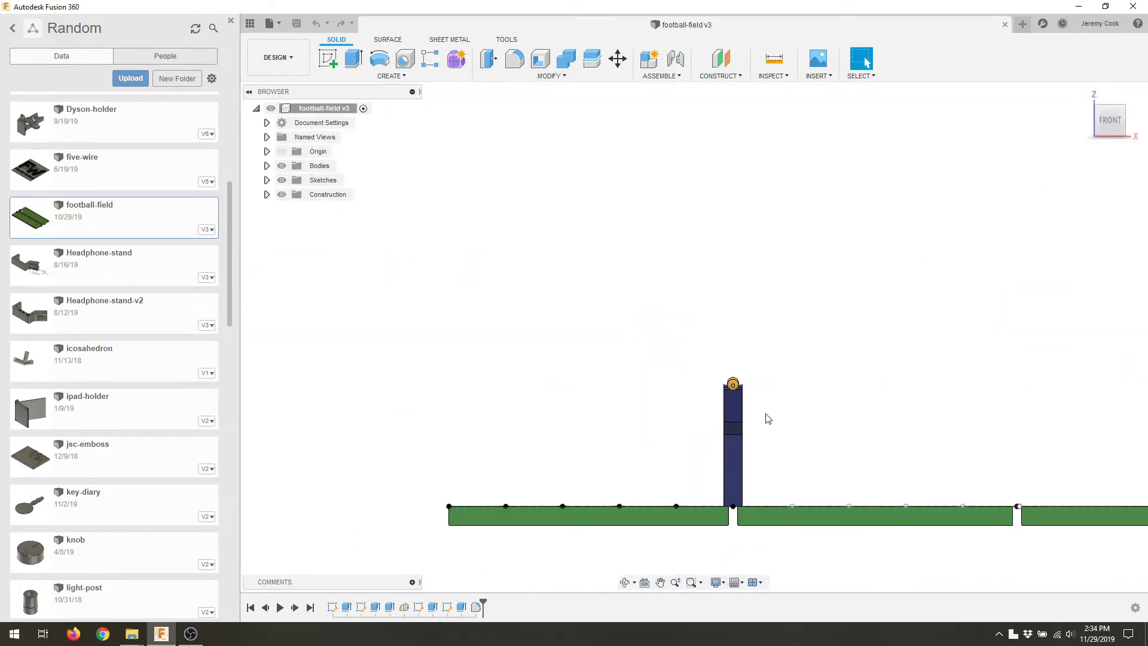
pyautogui.scroll(2, 753, 420)
pyautogui.scroll(-1, 753, 422)
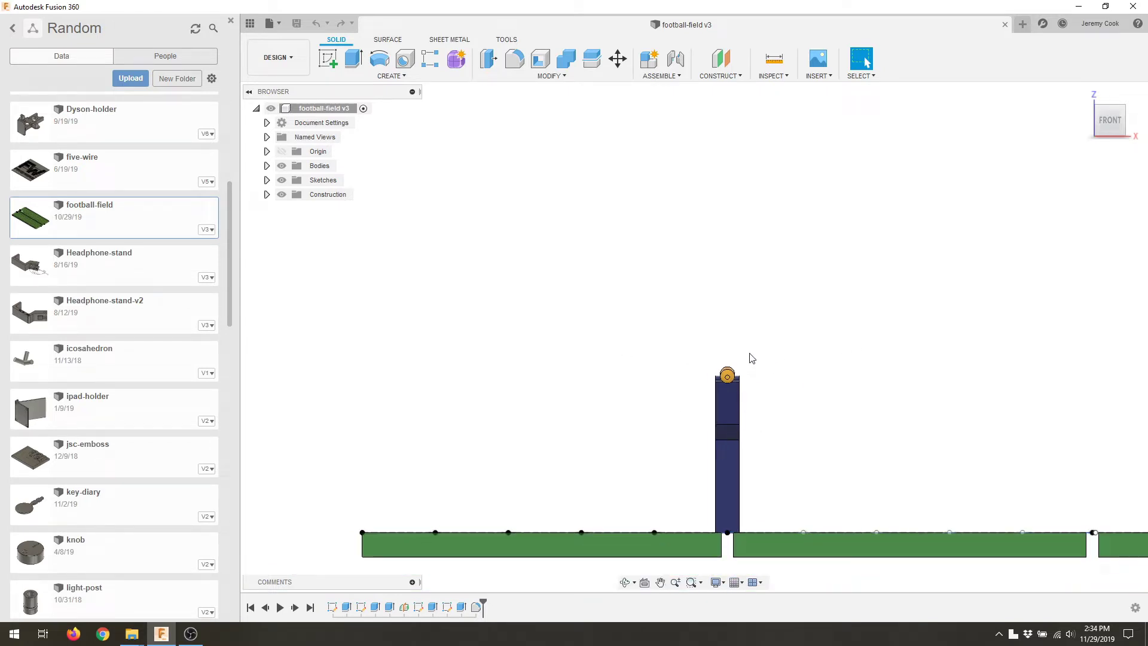
pyautogui.scroll(-2, 754, 374)
pyautogui.scroll(-1, 753, 374)
pyautogui.keyDown('shift'); pyautogui.moveTo(797, 361); pyautogui.dragTo(791, 391, button='middle'); pyautogui.keyUp('shift')
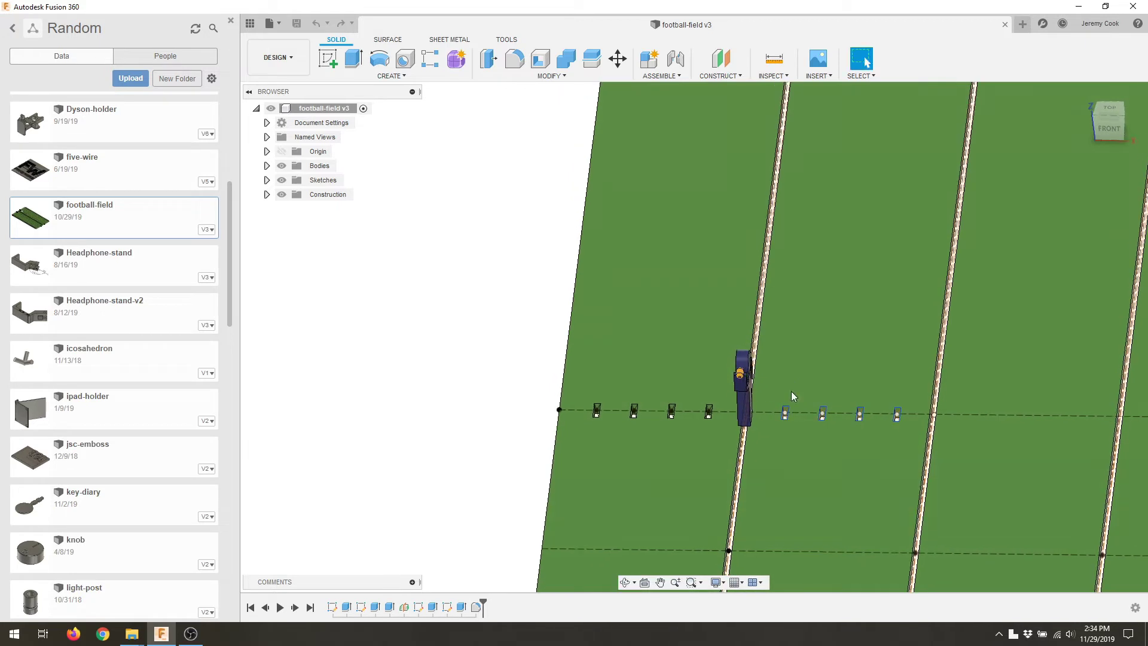
pyautogui.scroll(2, 711, 405)
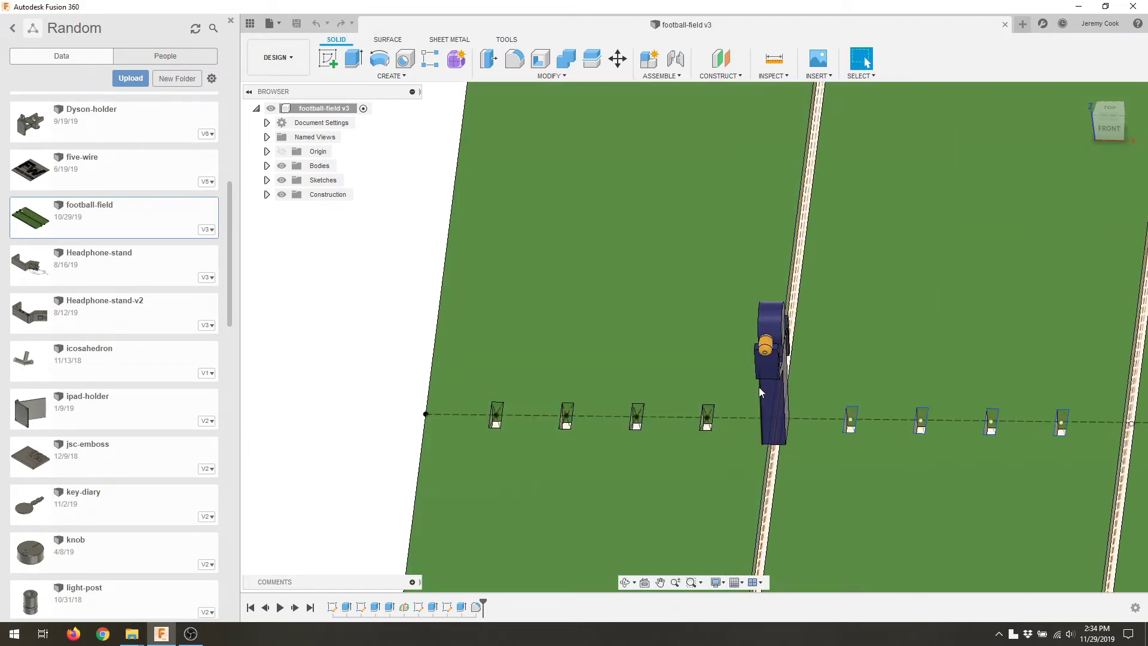
pyautogui.scroll(-2, 758, 387)
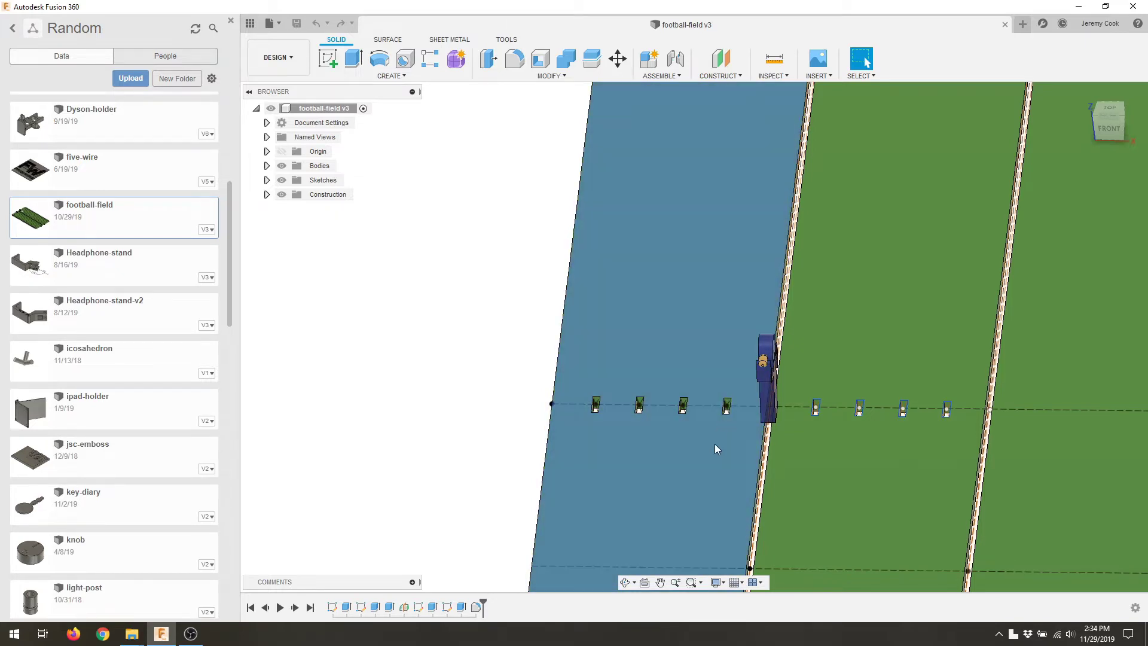
# Orbit the field downward to look at the player from above.
pyautogui.keyDown('shift'); pyautogui.moveTo(717, 449); pyautogui.dragTo(729, 446, button='middle'); pyautogui.keyUp('shift')
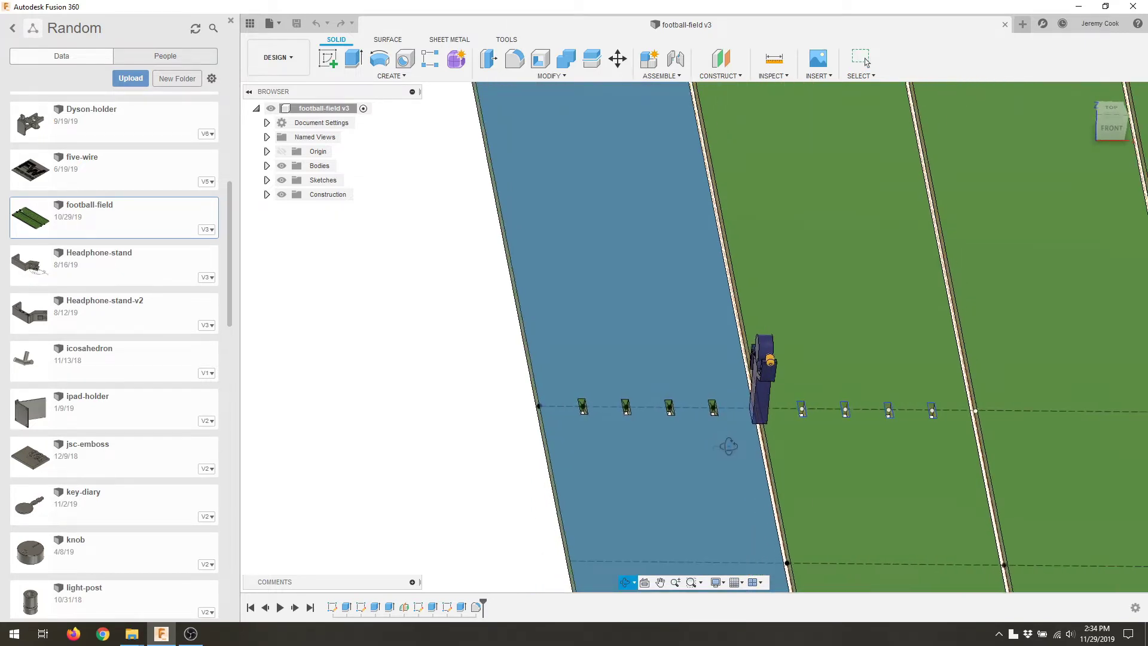
pyautogui.moveTo(728, 445)
pyautogui.keyDown('shift'); pyautogui.mouseDown(button='middle')
pyautogui.moveTo(810, 381)
pyautogui.moveTo(797, 382)
pyautogui.moveTo(819, 382)
pyautogui.moveTo(816, 399)
pyautogui.moveTo(968, 205)
pyautogui.mouseUp(button='middle'); pyautogui.keyUp('shift')
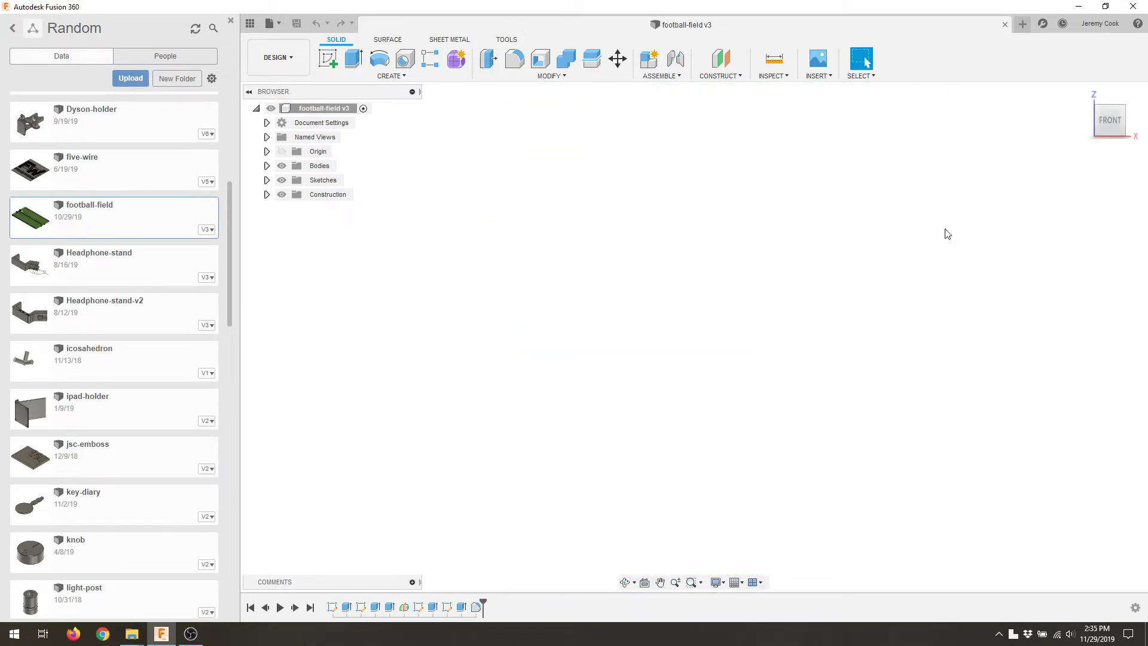
# Orbit from edge-on to a tilted top view, then around to the player's left side.
pyautogui.moveTo(844, 309)
pyautogui.keyDown('shift'); pyautogui.mouseDown(button='middle')
pyautogui.moveTo(889, 474)
pyautogui.moveTo(879, 487)
pyautogui.mouseUp(button='middle'); pyautogui.keyUp('shift')
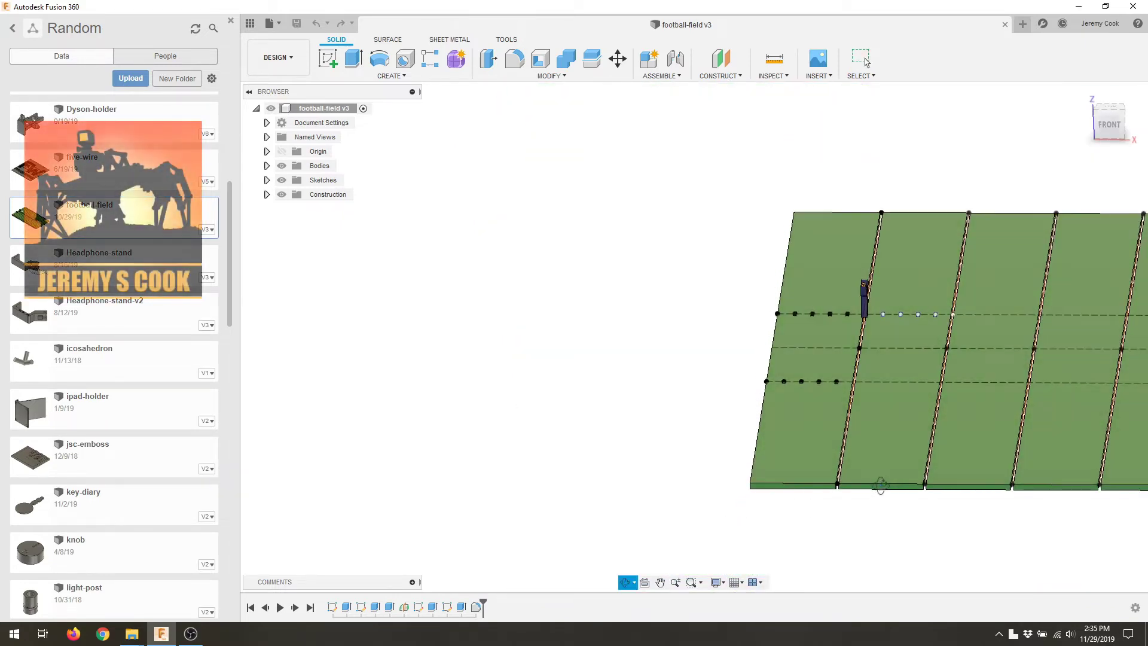
pyautogui.scroll(3, 853, 289)
pyautogui.scroll(3, 821, 272)
pyautogui.scroll(1, 821, 265)
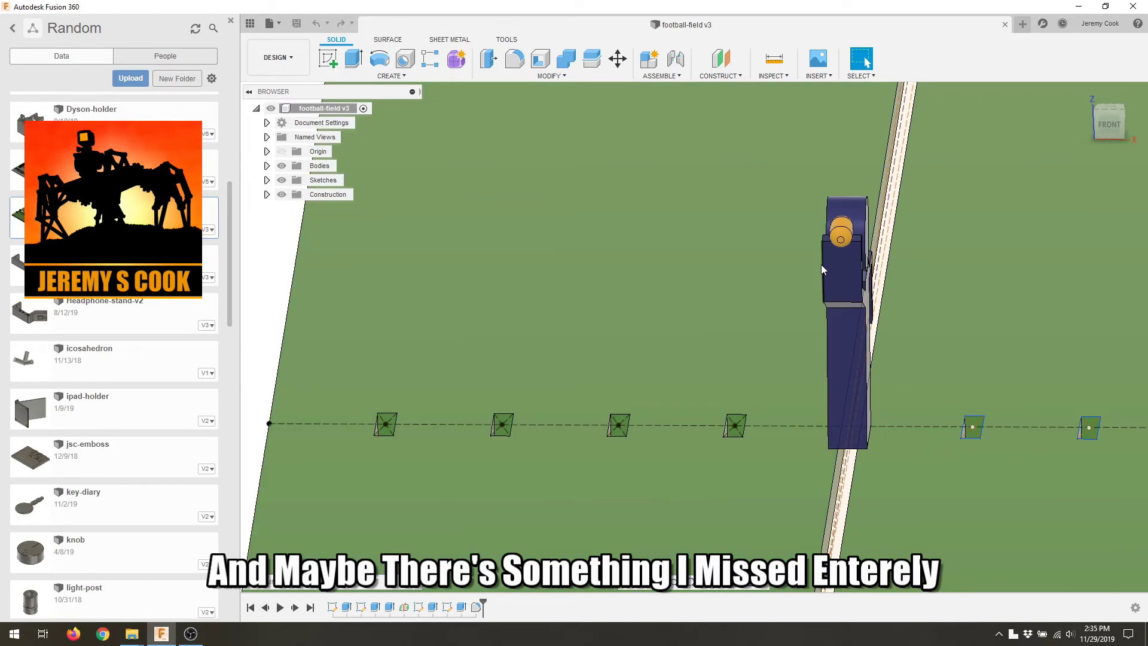
pyautogui.scroll(-1, 821, 266)
pyautogui.moveTo(820, 261)
pyautogui.keyDown('shift'); pyautogui.mouseDown(button='middle')
pyautogui.moveTo(821, 216)
pyautogui.moveTo(815, 225)
pyautogui.moveTo(834, 224)
pyautogui.moveTo(817, 223)
pyautogui.moveTo(931, 418)
pyautogui.moveTo(897, 254)
pyautogui.moveTo(870, 263)
pyautogui.moveTo(894, 265)
pyautogui.moveTo(861, 264)
pyautogui.moveTo(924, 260)
pyautogui.moveTo(866, 275)
pyautogui.moveTo(994, 254)
pyautogui.moveTo(903, 278)
pyautogui.moveTo(909, 266)
pyautogui.mouseUp(button='middle'); pyautogui.keyUp('shift')
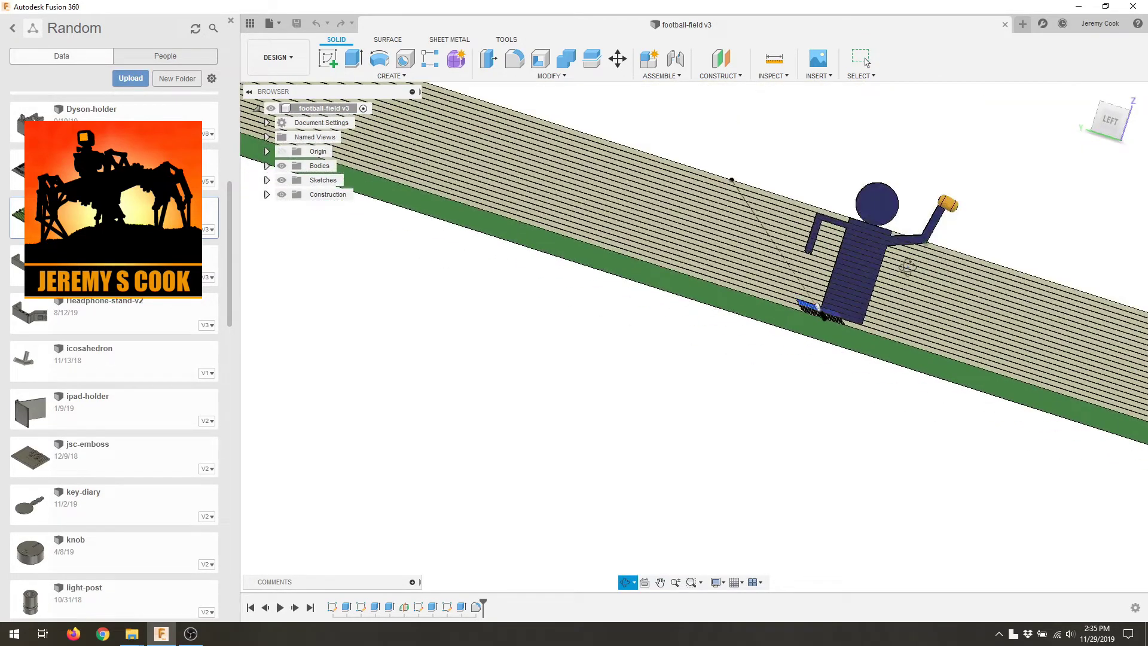